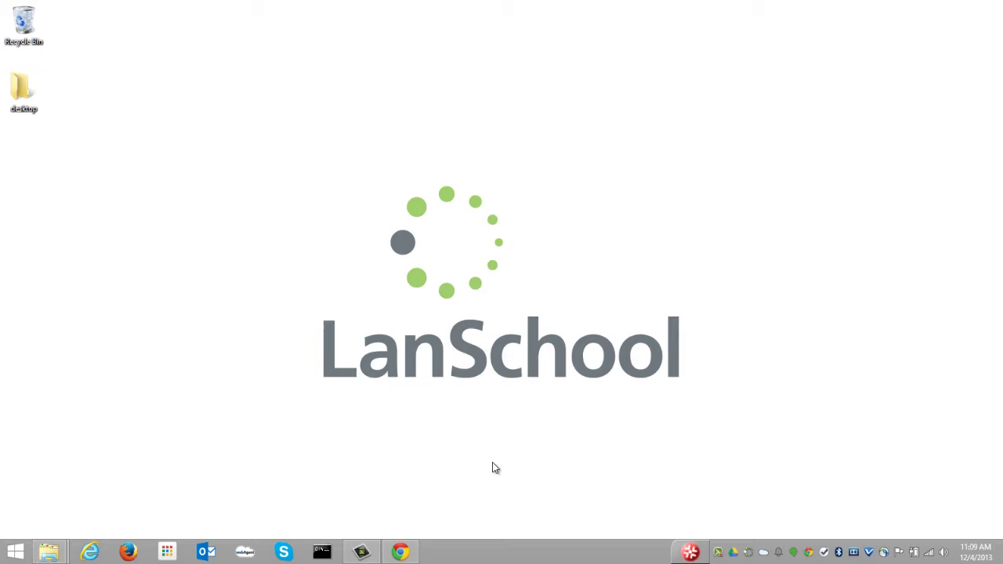
- Bring the Stoneware customer portal login page in Chrome to the front
click(400, 552)
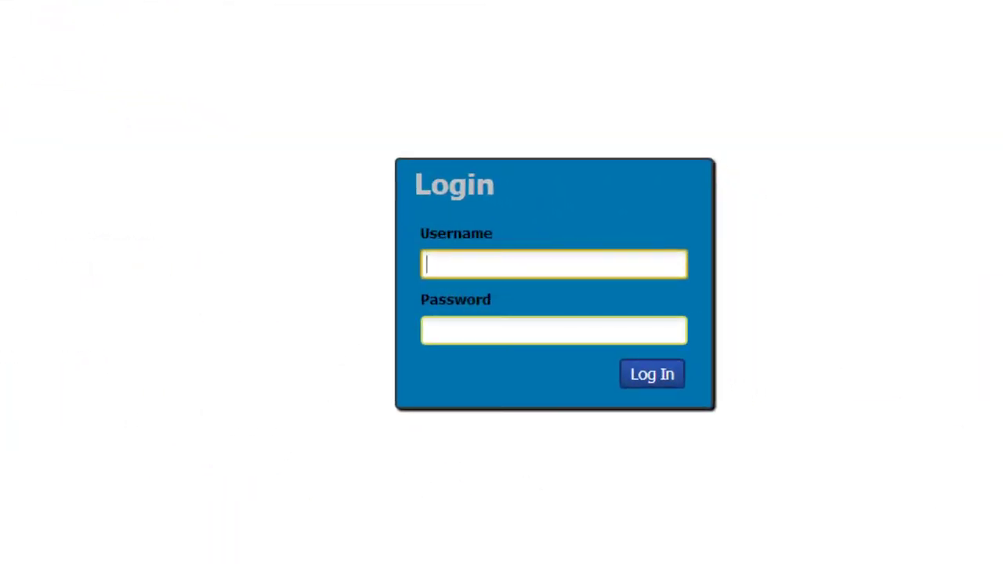
- Log in to the Stoneware portal with the account username and password
click(500, 262)
key(Tab)
text(••••••••)
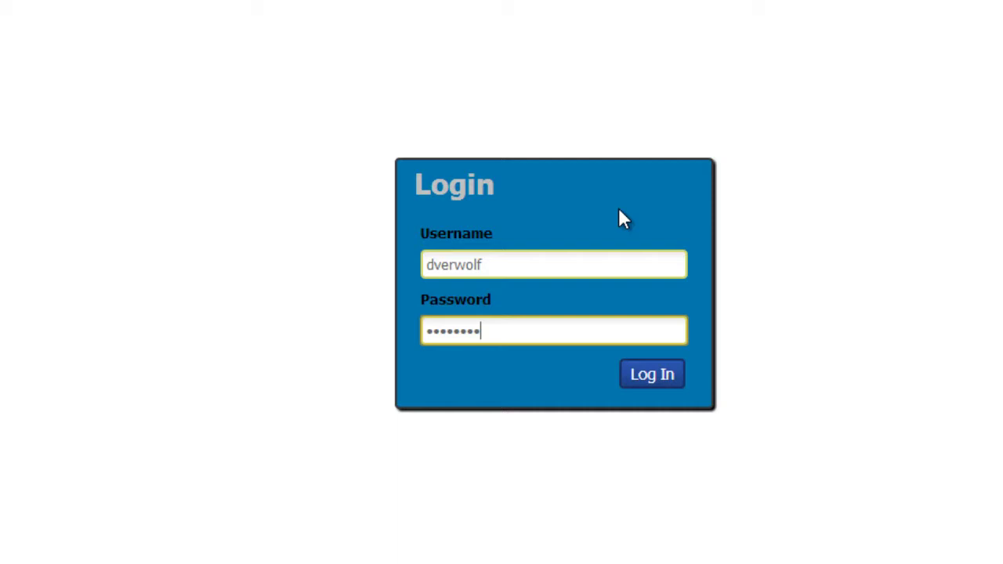
text(••)
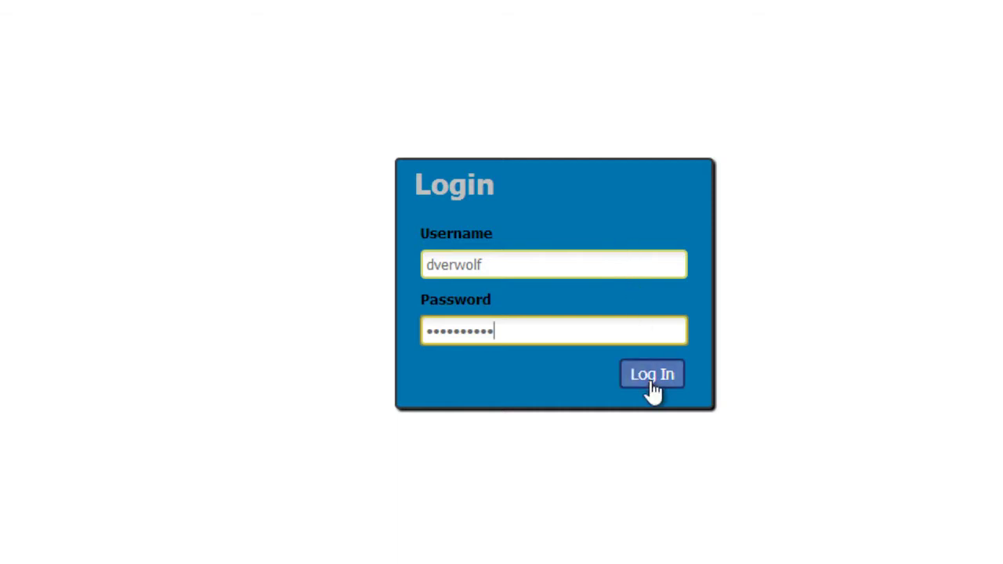
click(650, 376)
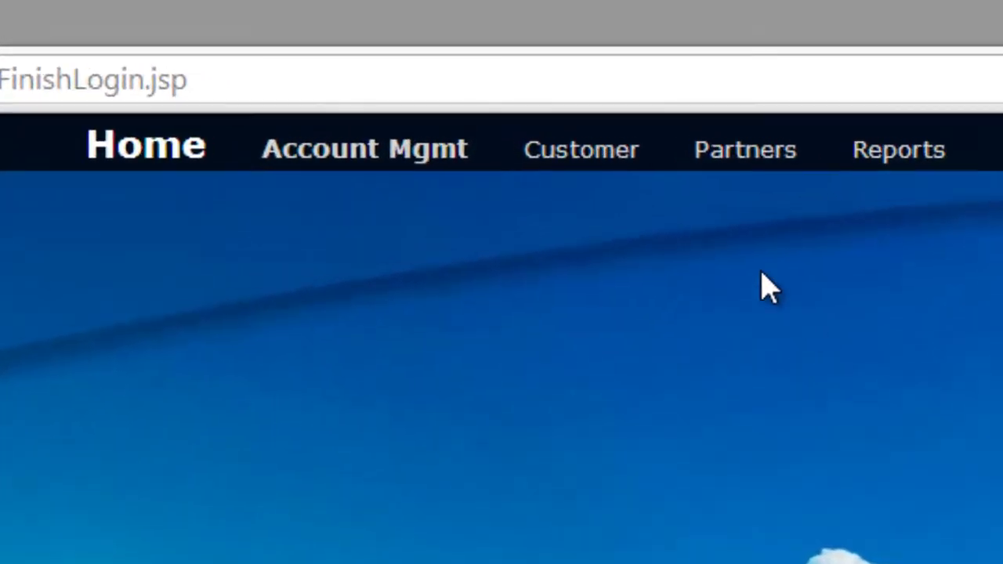
- Open the Customer area's LanSchool Downloads license page
click(602, 156)
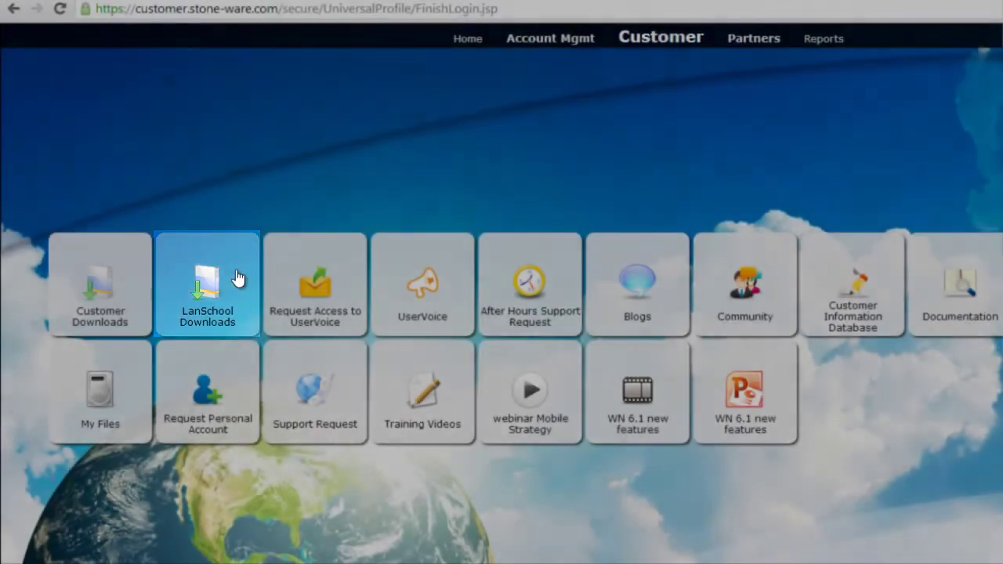
click(236, 278)
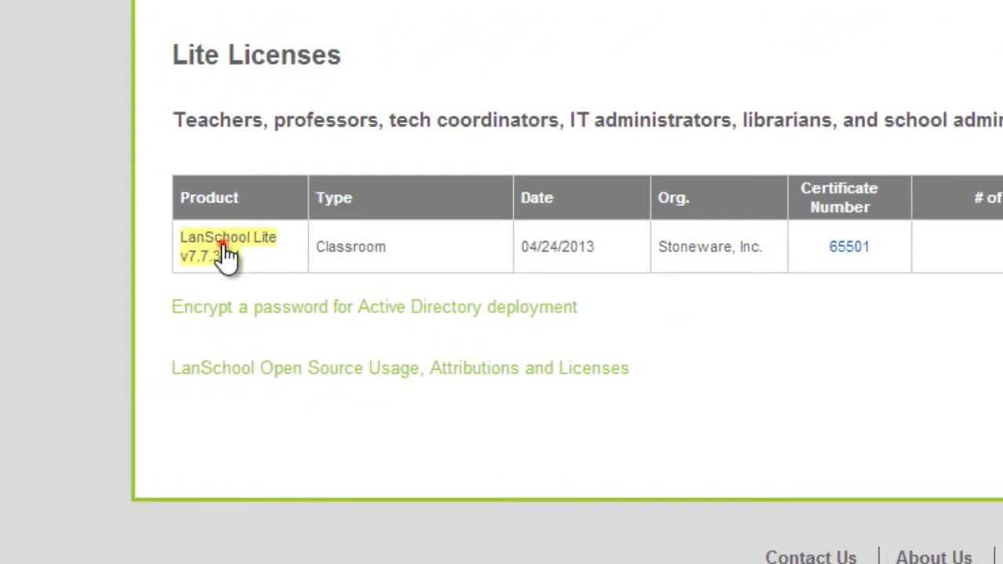
- Download the English LanSchool Lite v7.7.4.18 package from the LanSchool Lite v7.7 product
click(185, 312)
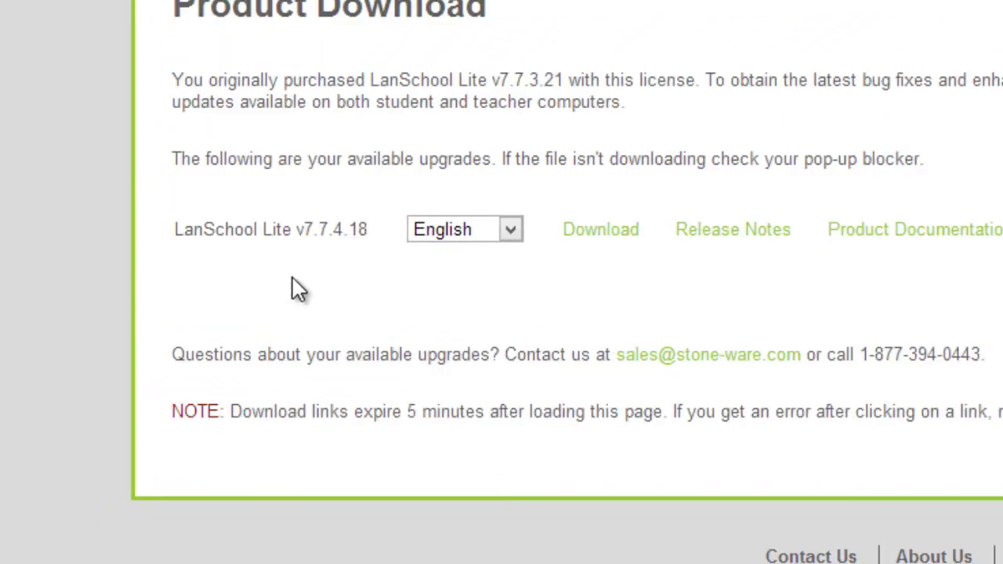
click(609, 233)
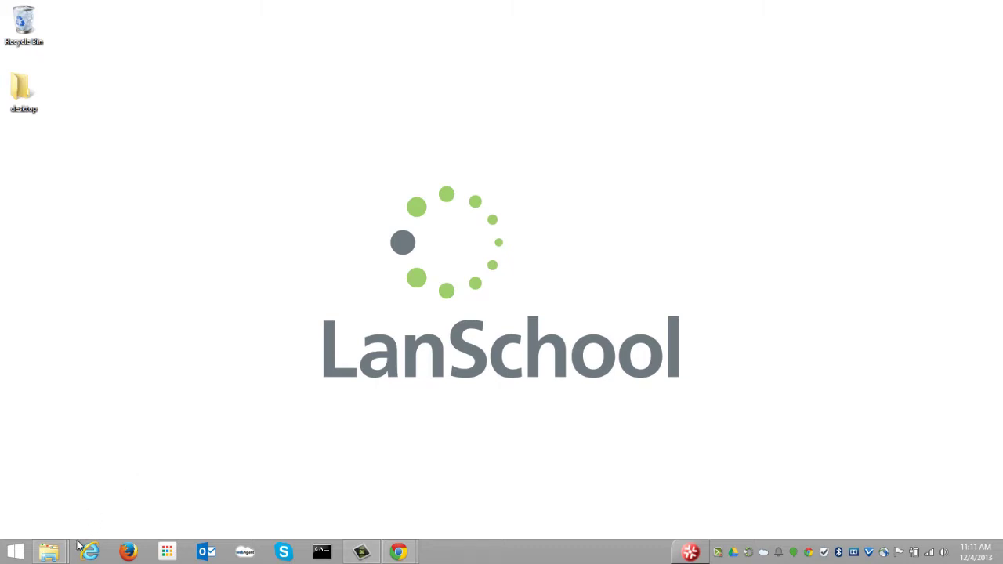
- Open the ls77418ecopy_eng zip in Downloads and launch its Windows Teacher installer
click(49, 551)
click(168, 504)
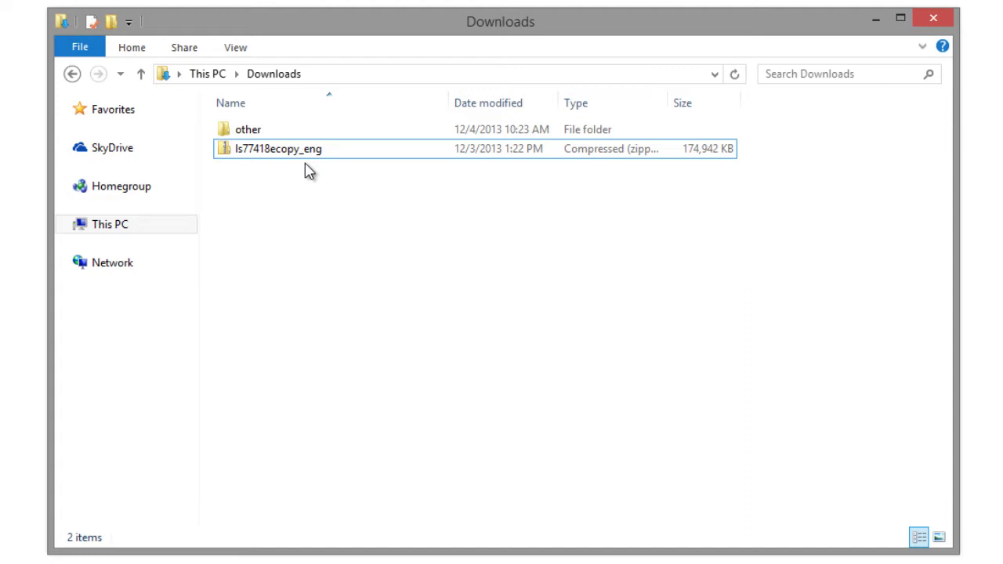
click(294, 158)
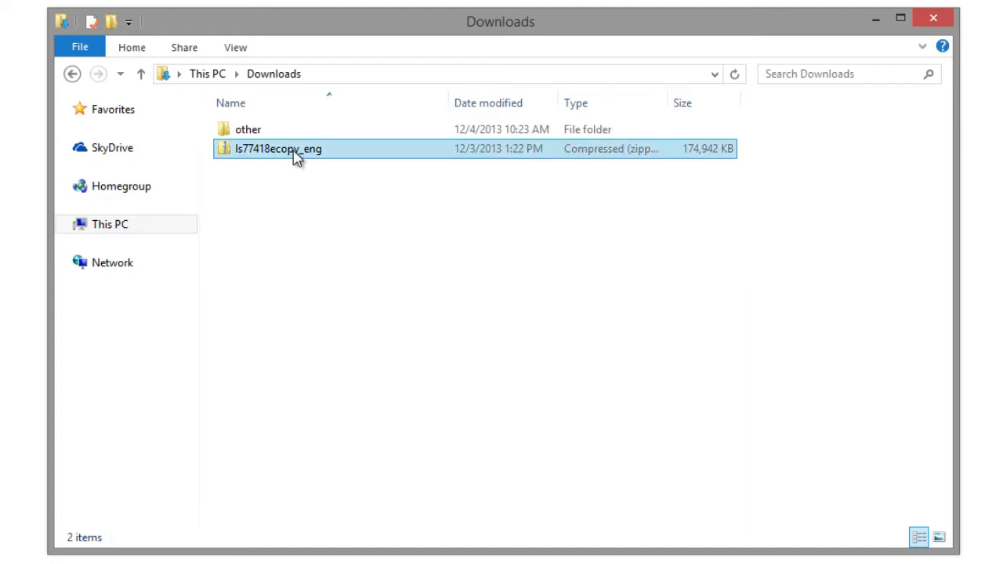
double_click(294, 156)
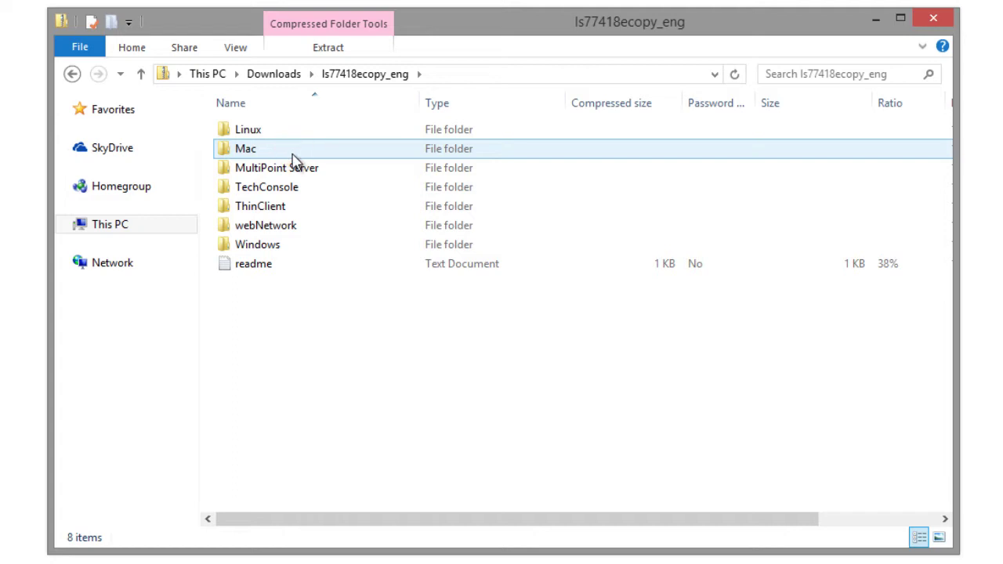
double_click(273, 248)
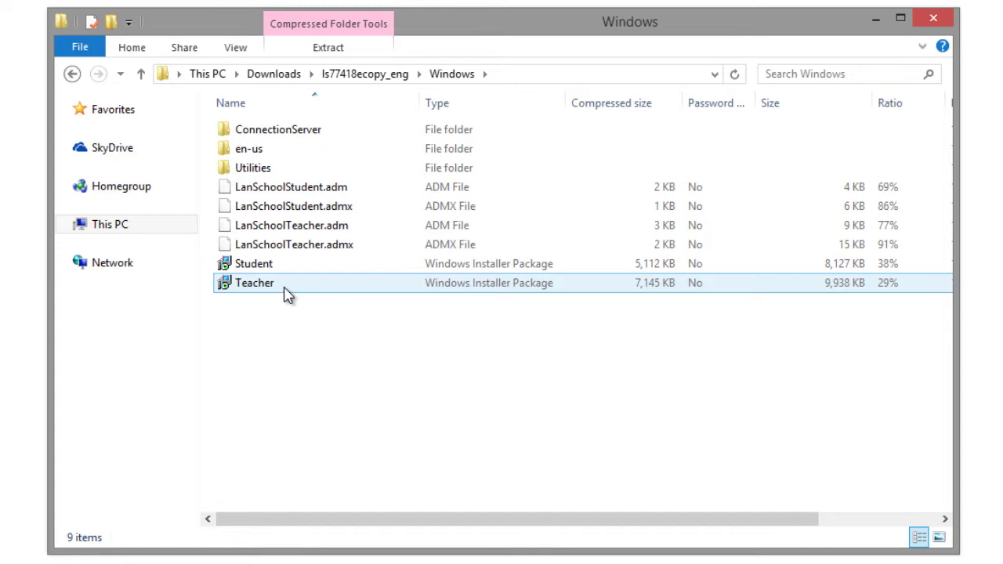
double_click(285, 290)
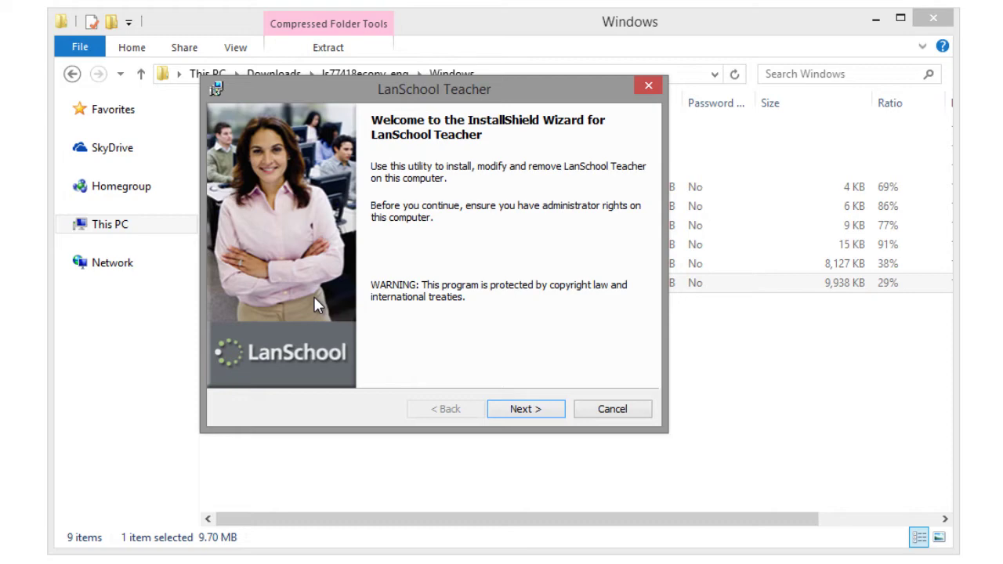
- Install LanSchool Teacher, accepting the licence terms and keeping teacher channel 1, then finish
click(557, 410)
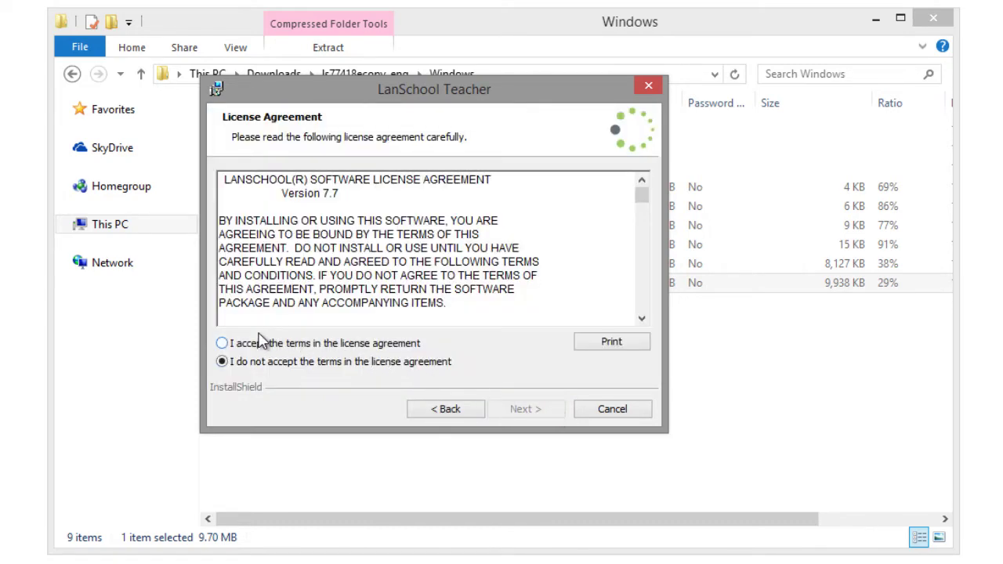
click(223, 345)
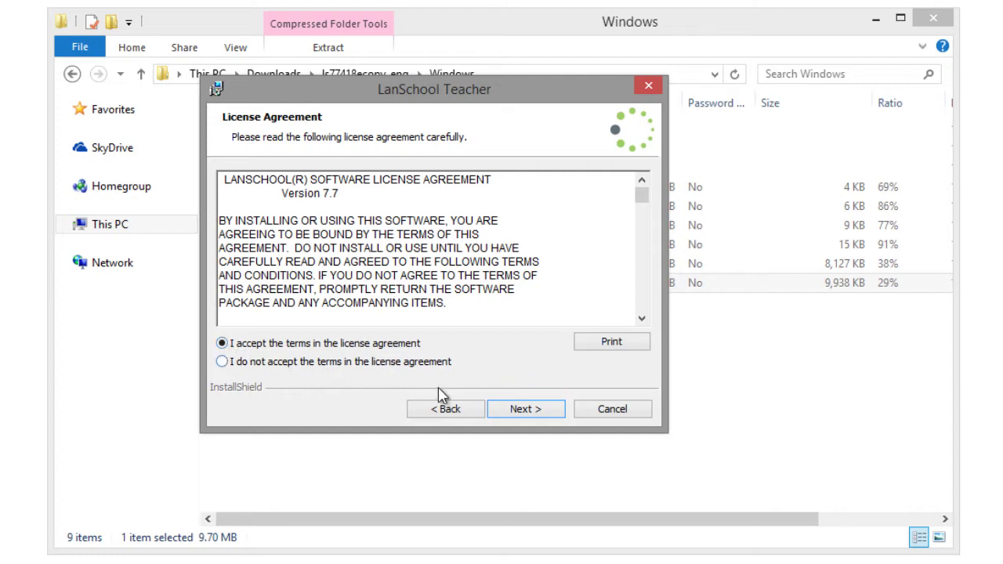
click(550, 411)
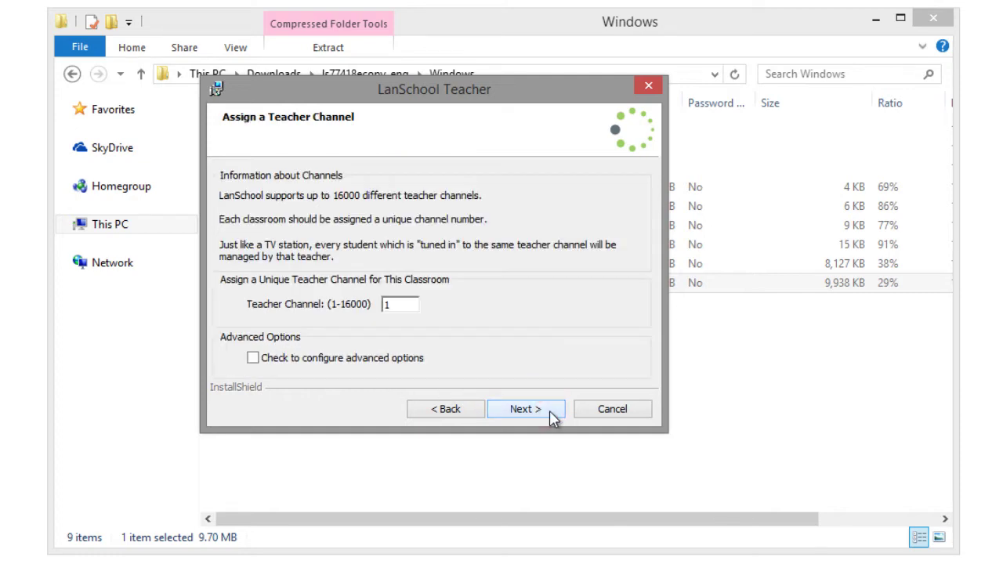
click(409, 307)
click(555, 412)
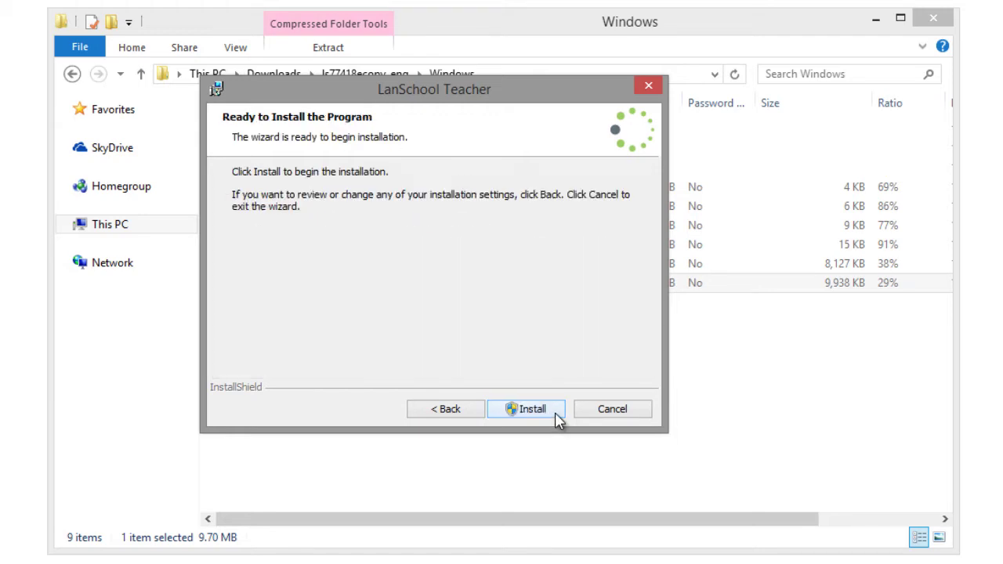
click(554, 412)
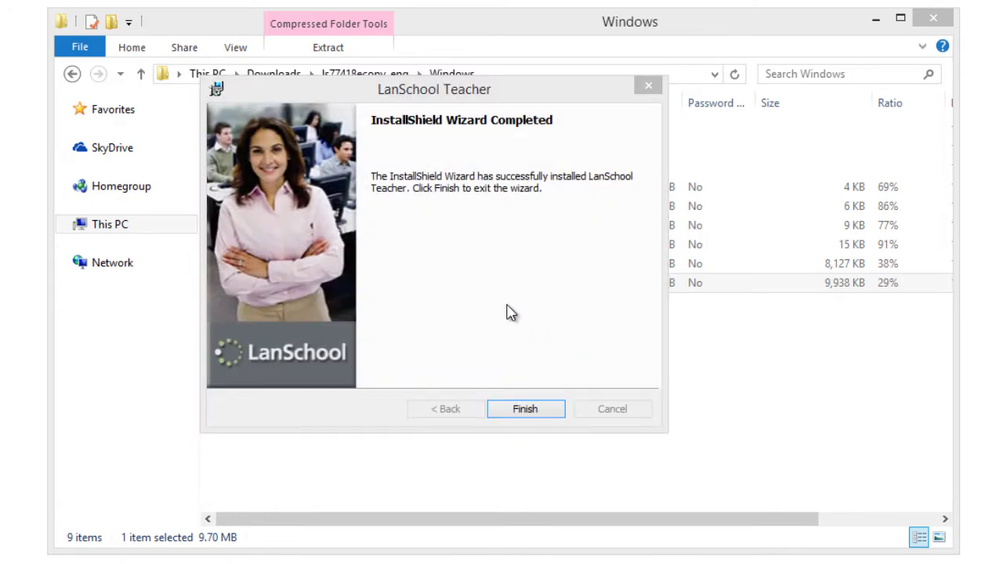
click(541, 412)
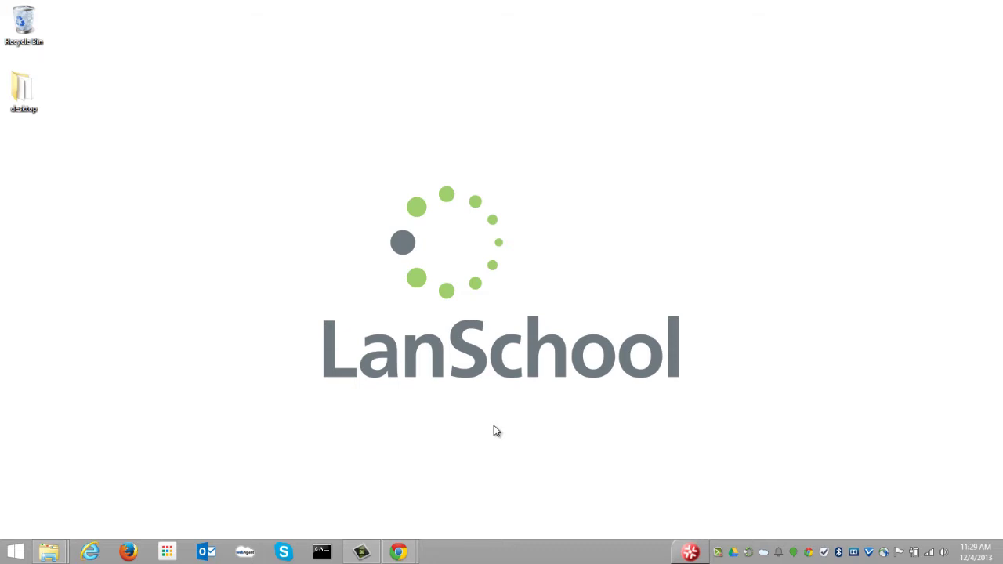
- Open the ls77418ecopy_eng zip from Downloads beside the LanSchool install folder window
click(207, 492)
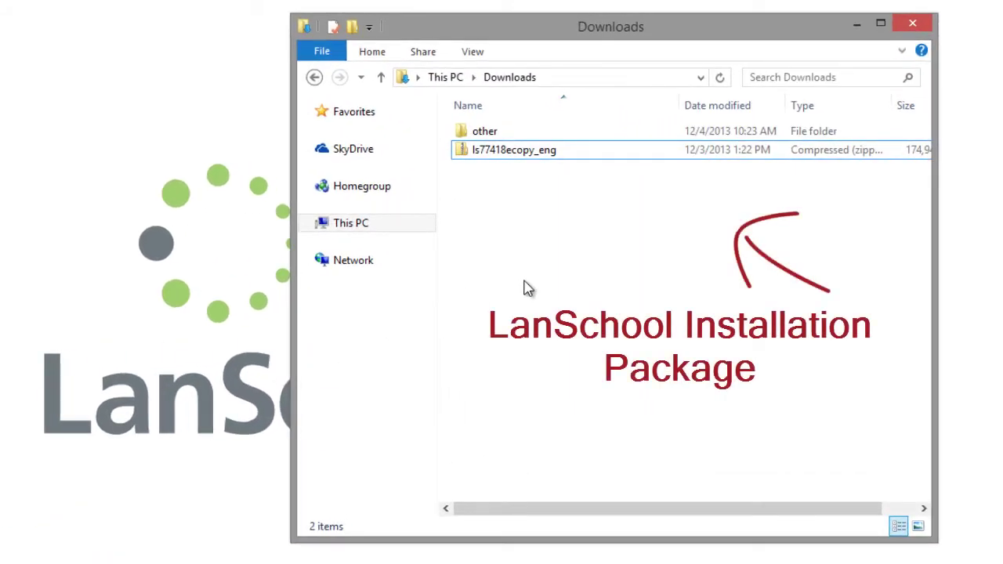
click(510, 157)
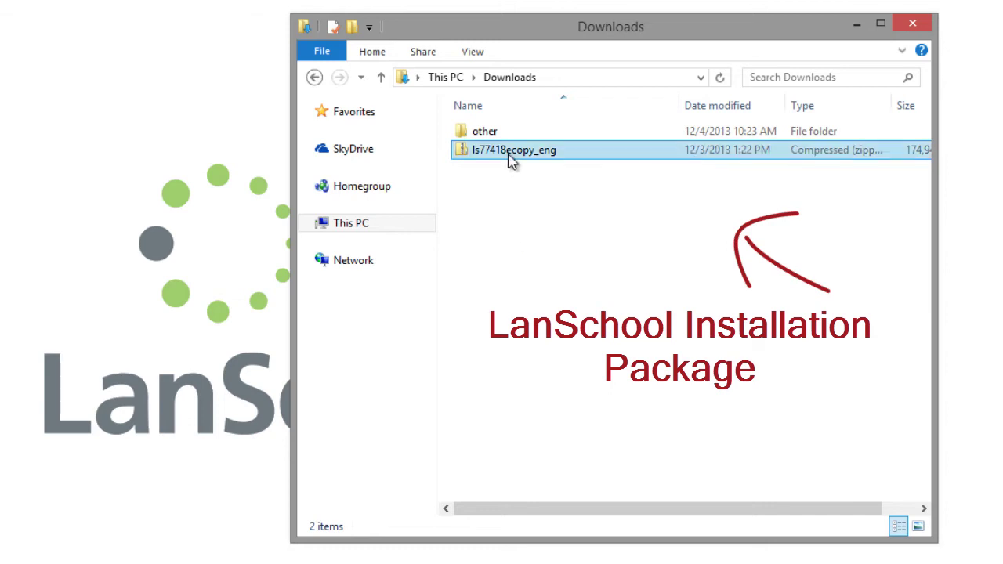
double_click(509, 155)
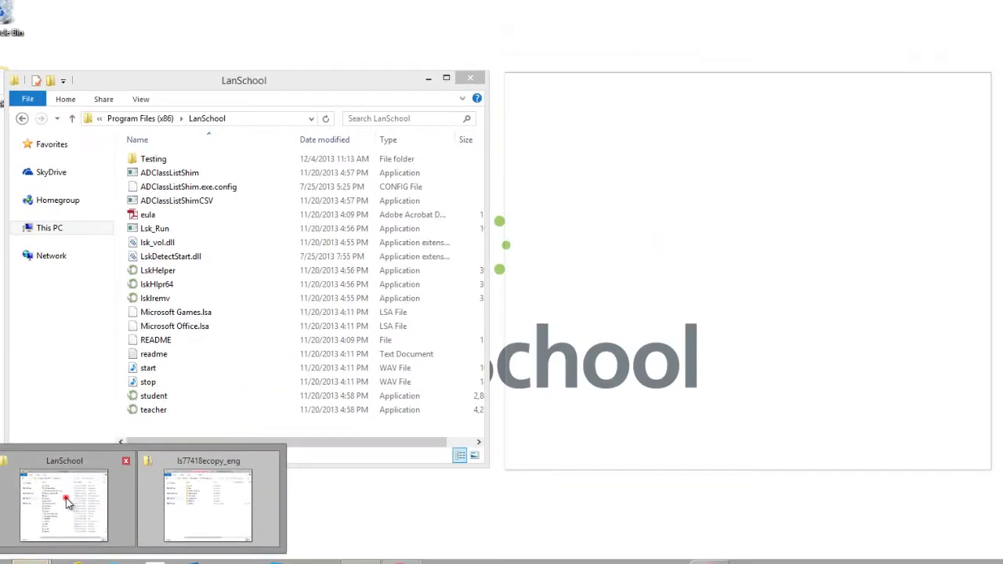
click(67, 509)
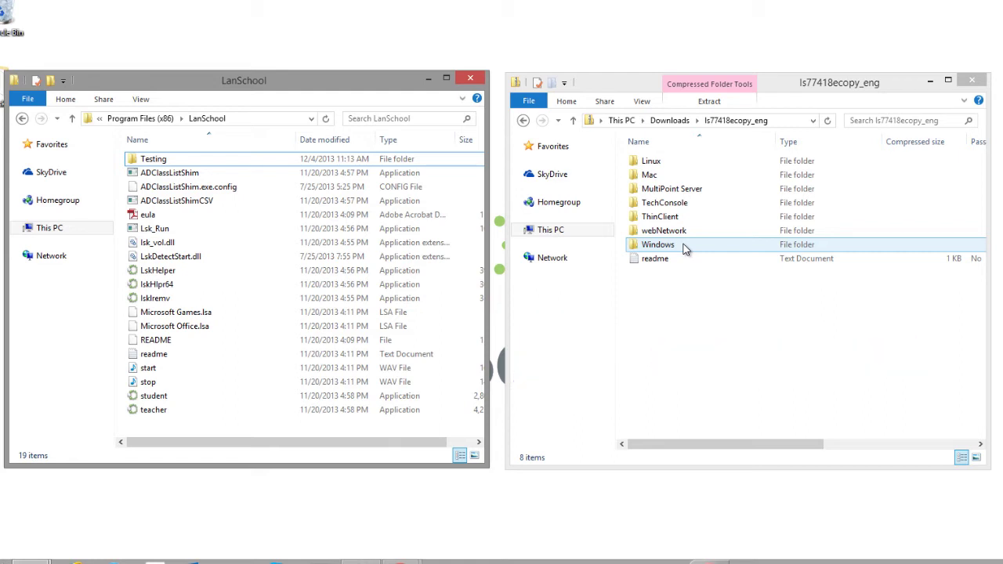
- Paste a copy of the zip's Windows\Student installer into Program Files (x86)\LanSchool
double_click(662, 244)
click(677, 260)
right_click(677, 261)
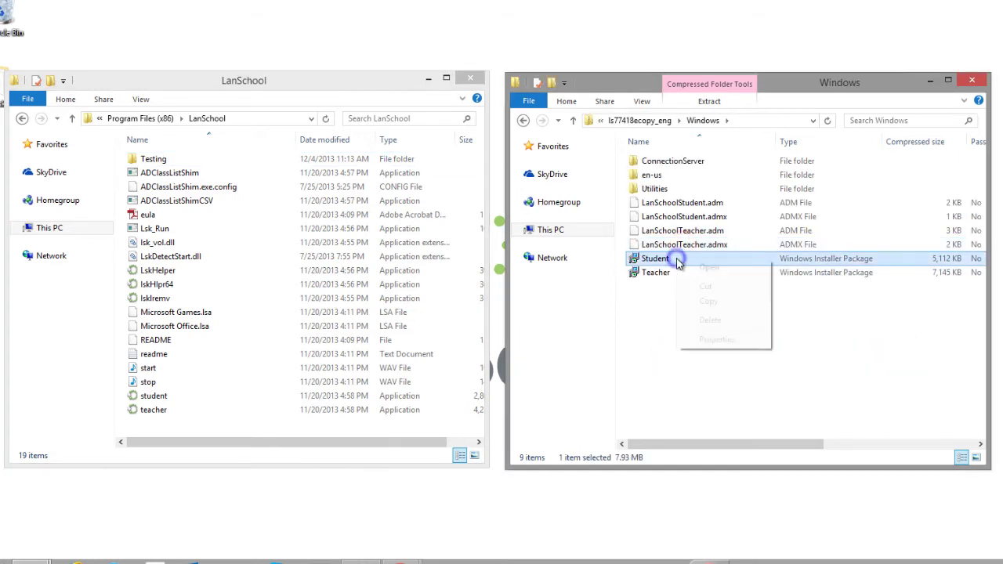
click(697, 302)
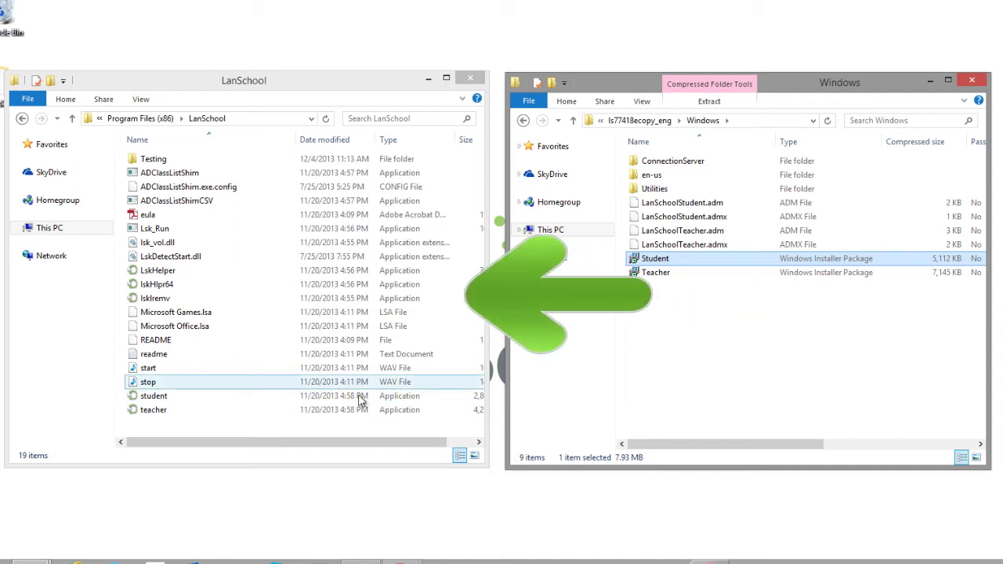
click(205, 425)
right_click(204, 426)
click(239, 330)
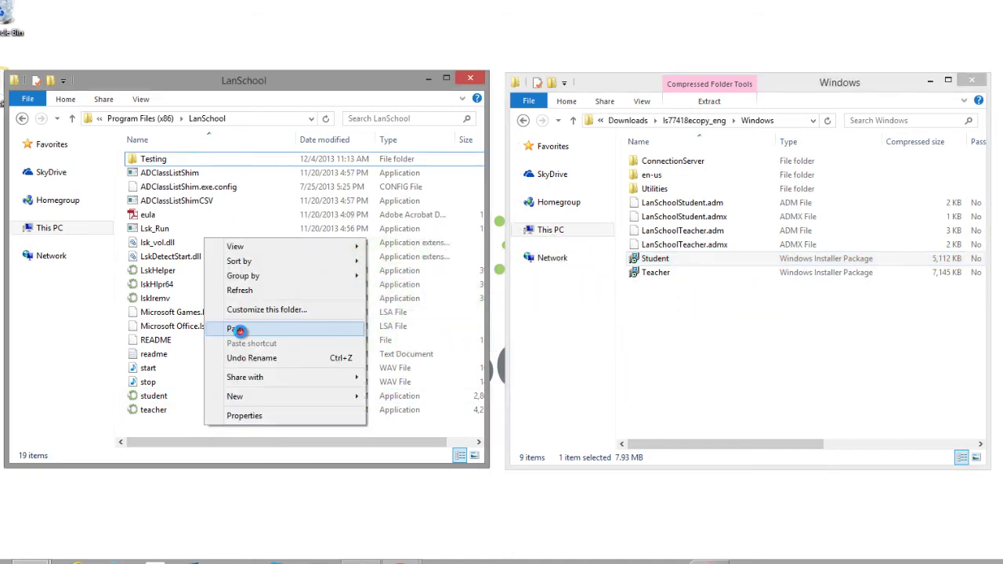
click(669, 368)
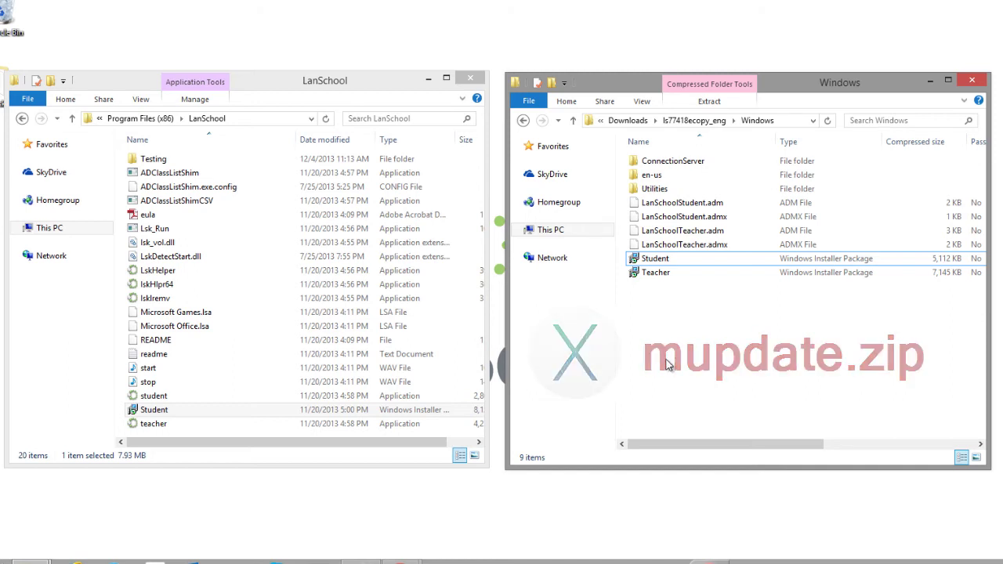
- Copy mupdate from the zip's Mac folder into the LanSchool folder, making 21 items
click(715, 120)
double_click(663, 177)
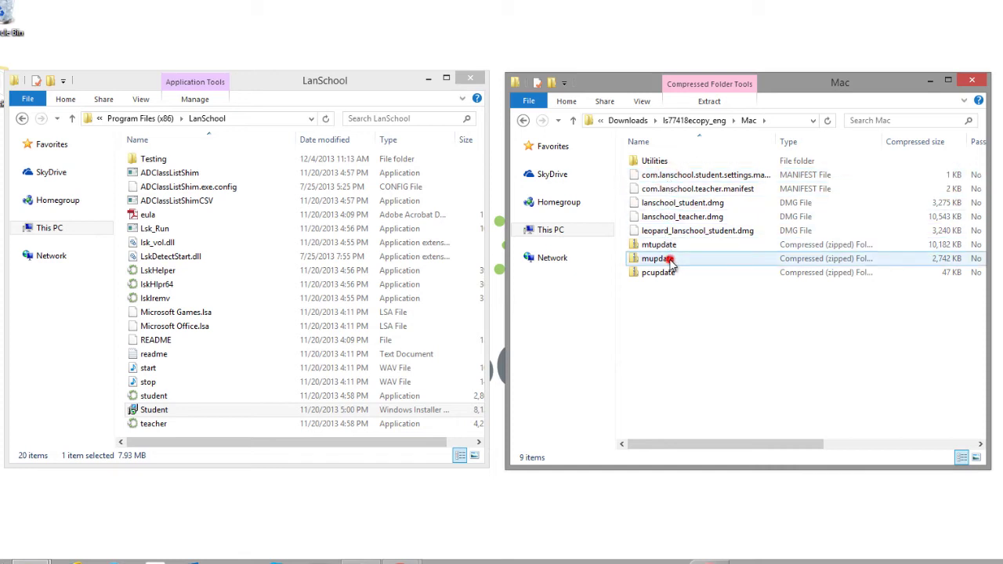
click(672, 261)
right_click(679, 265)
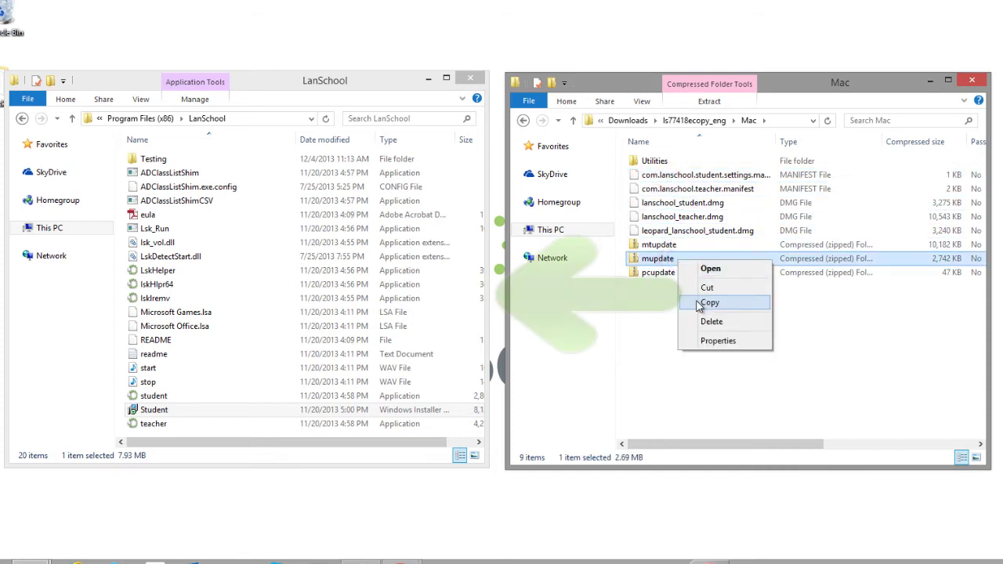
click(657, 307)
right_click(215, 432)
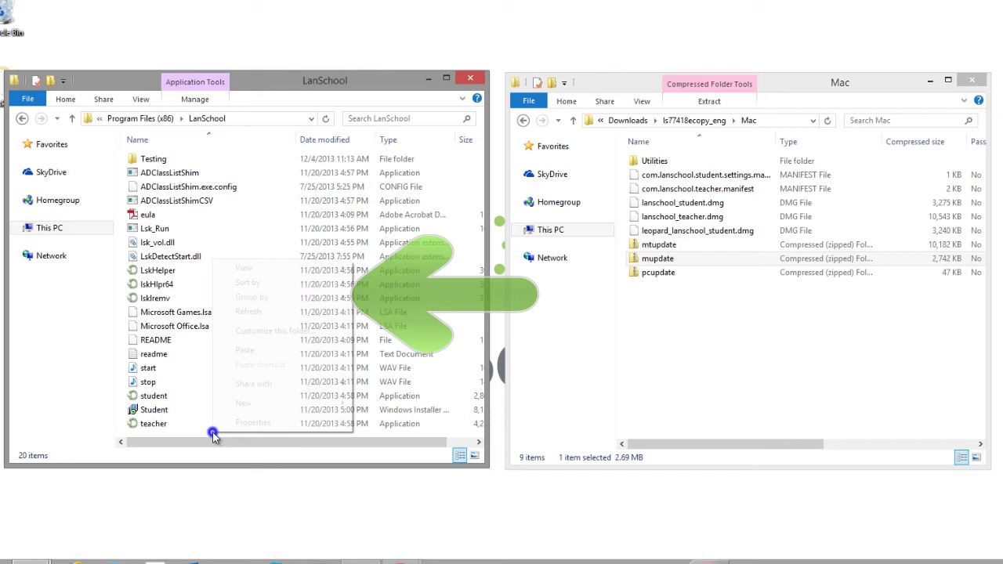
click(246, 351)
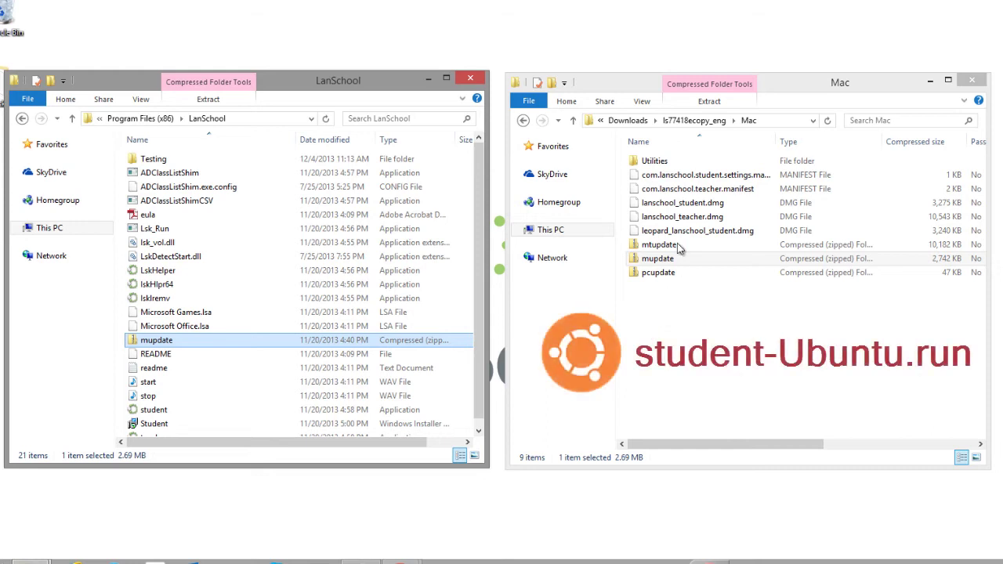
click(691, 122)
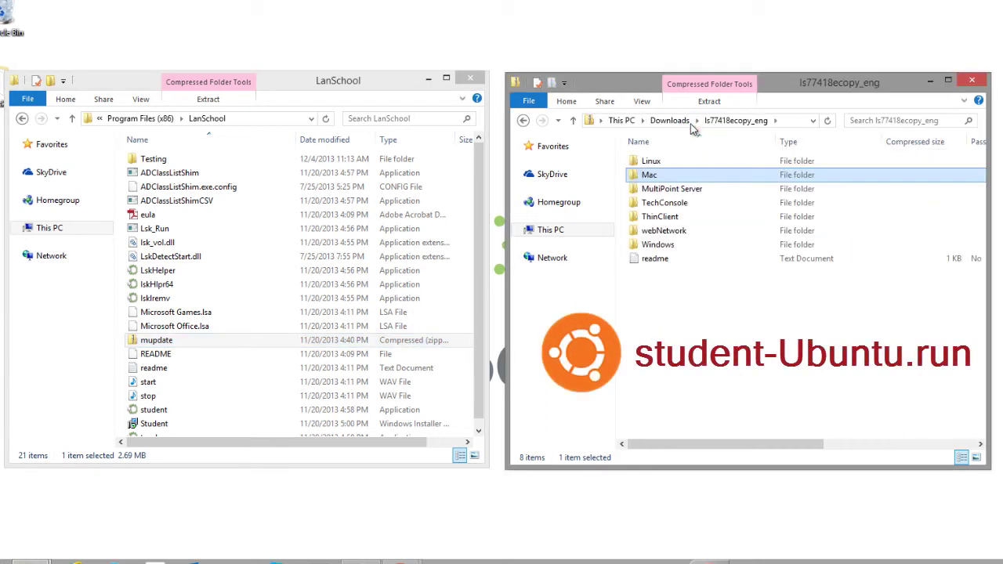
- Paste student-Ubuntu.run from the zip's Linux folder into the LanSchool folder, making 22 items
double_click(663, 163)
right_click(668, 164)
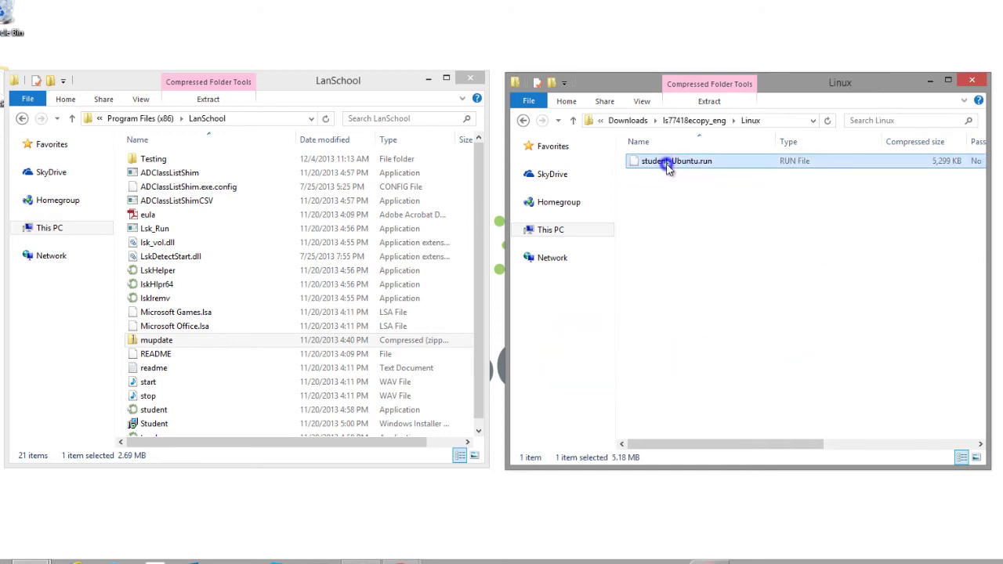
click(687, 209)
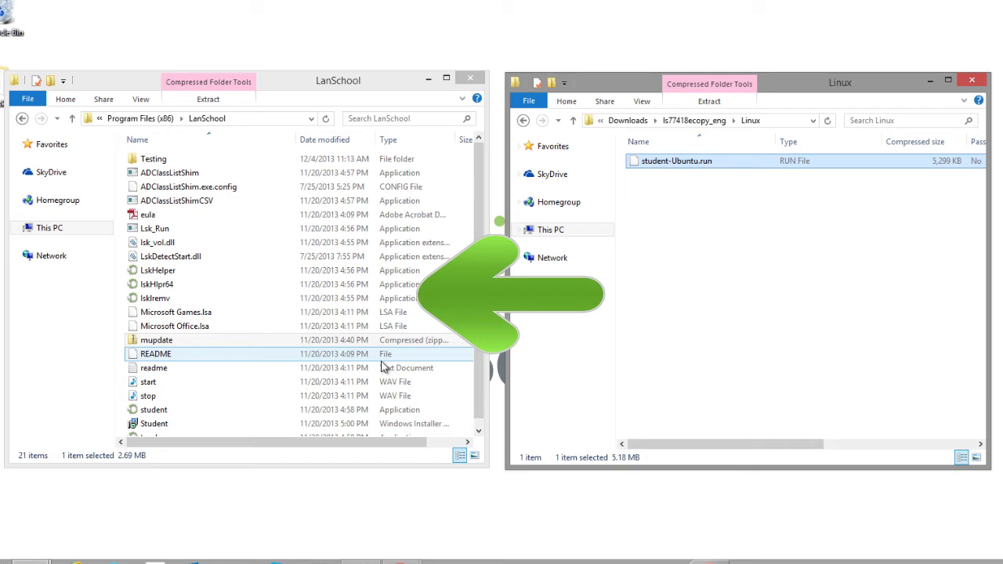
right_click(440, 383)
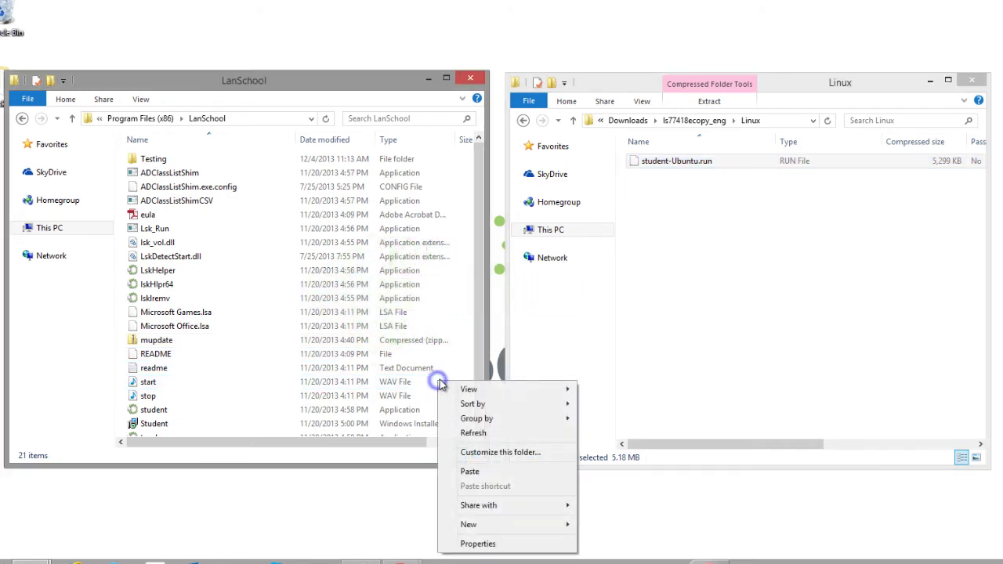
click(470, 471)
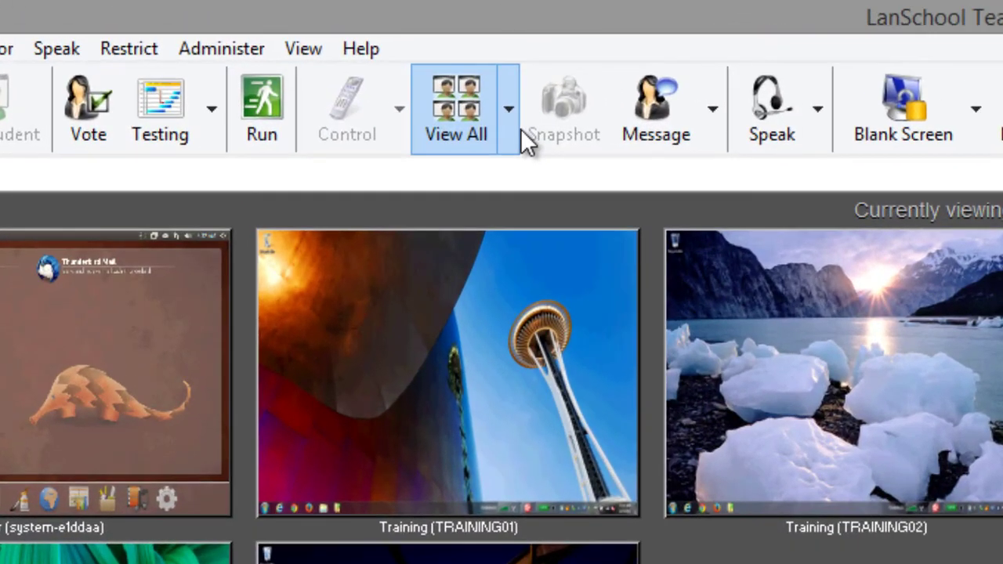
- Show students in details view and select the TRAINING05, TRAINING04 and user machines
click(294, 52)
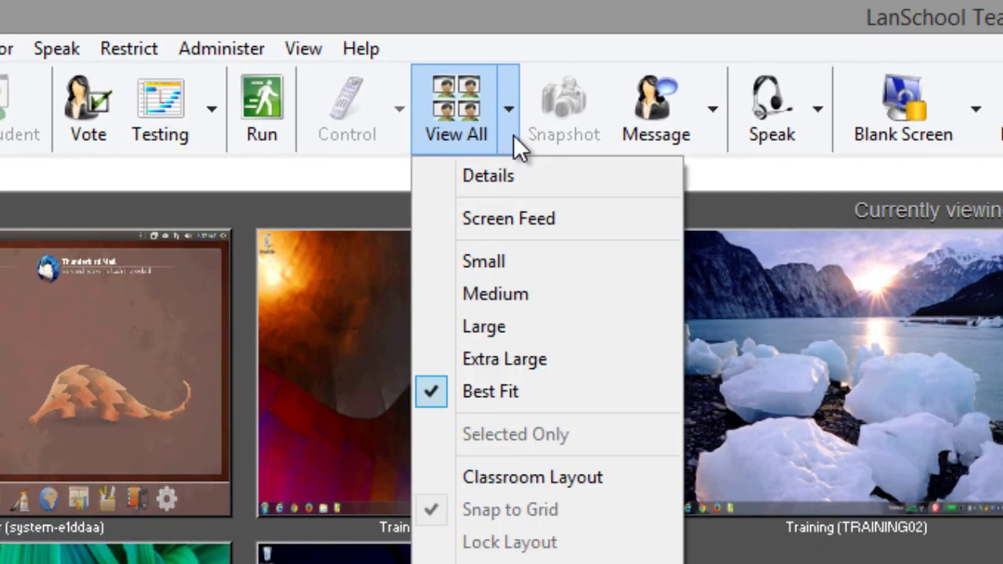
click(513, 174)
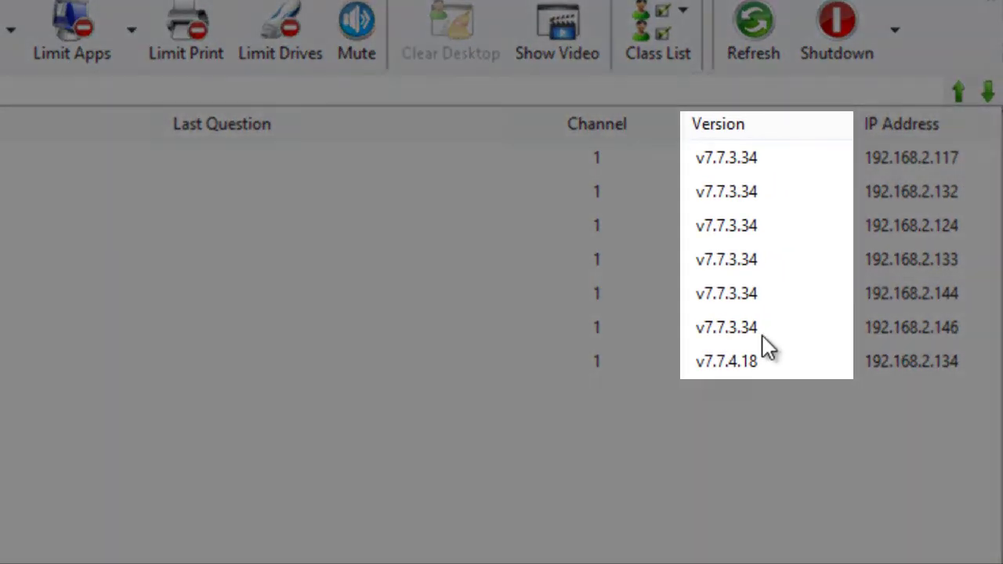
click(339, 184)
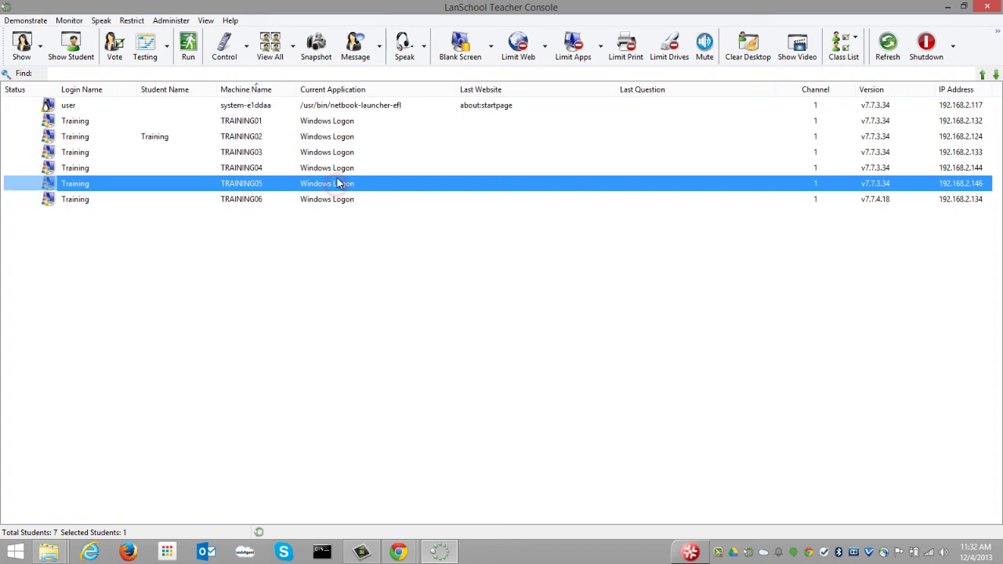
ctrl+click(337, 170)
ctrl+click(348, 108)
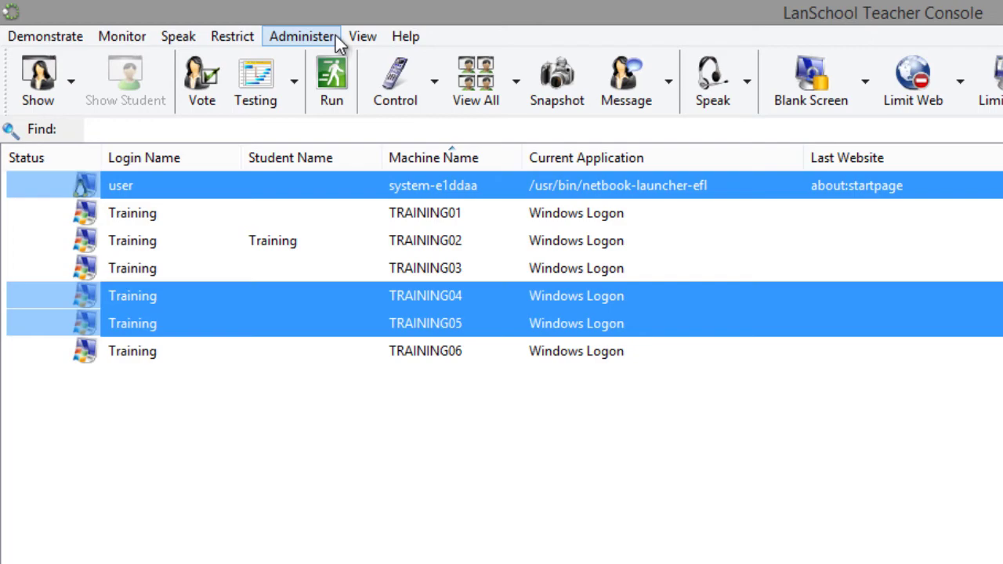
- Run Update LanSchool on Selected Students for the three machines and confirm the upgrade
click(336, 36)
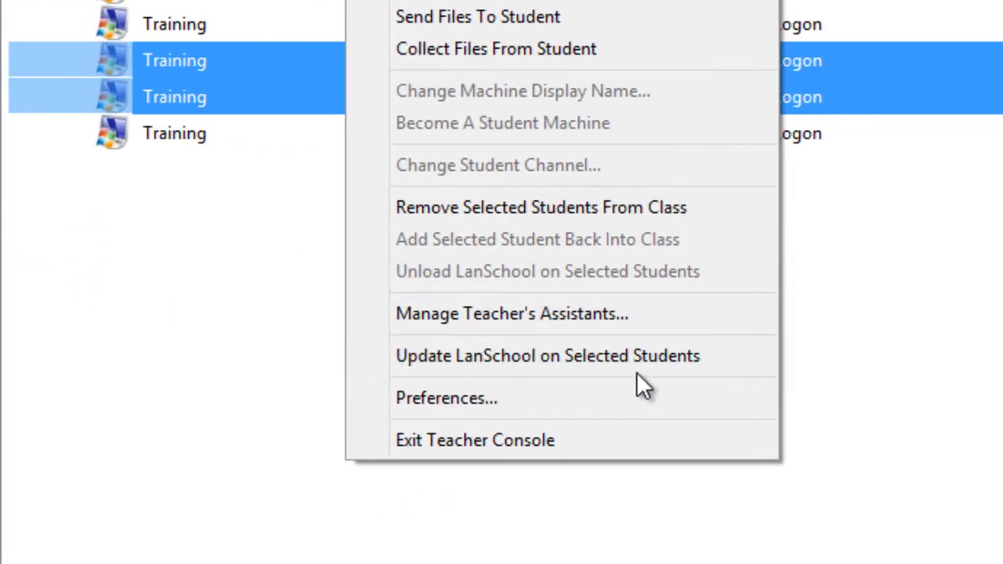
click(719, 359)
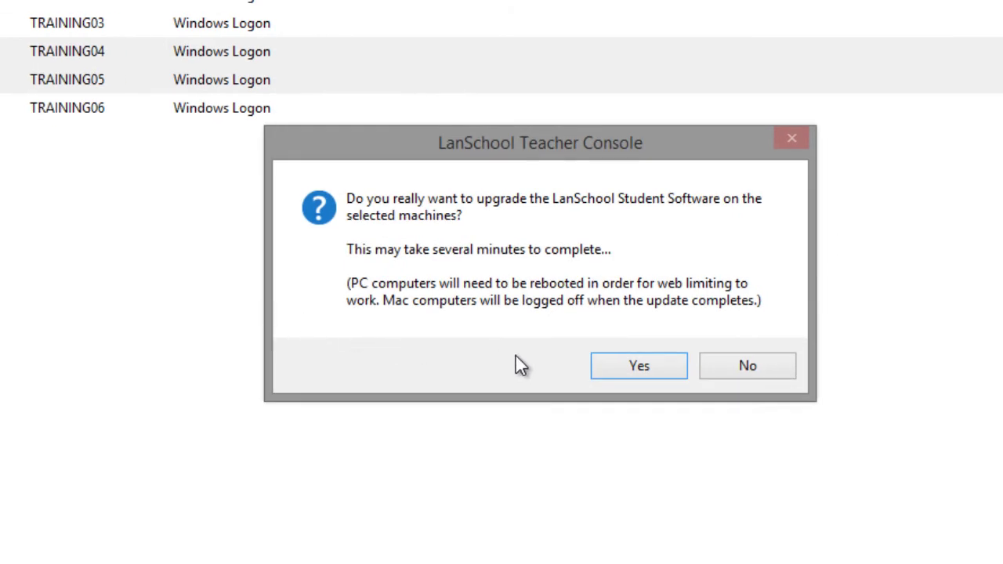
click(616, 369)
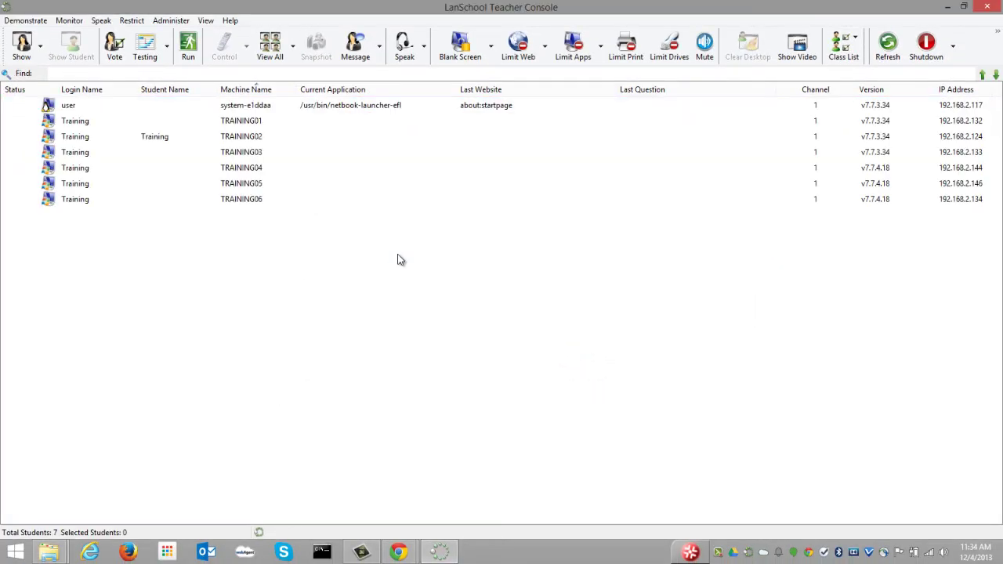
- Select TRAINING05 to verify it now reports version v7.7.4.18
click(901, 185)
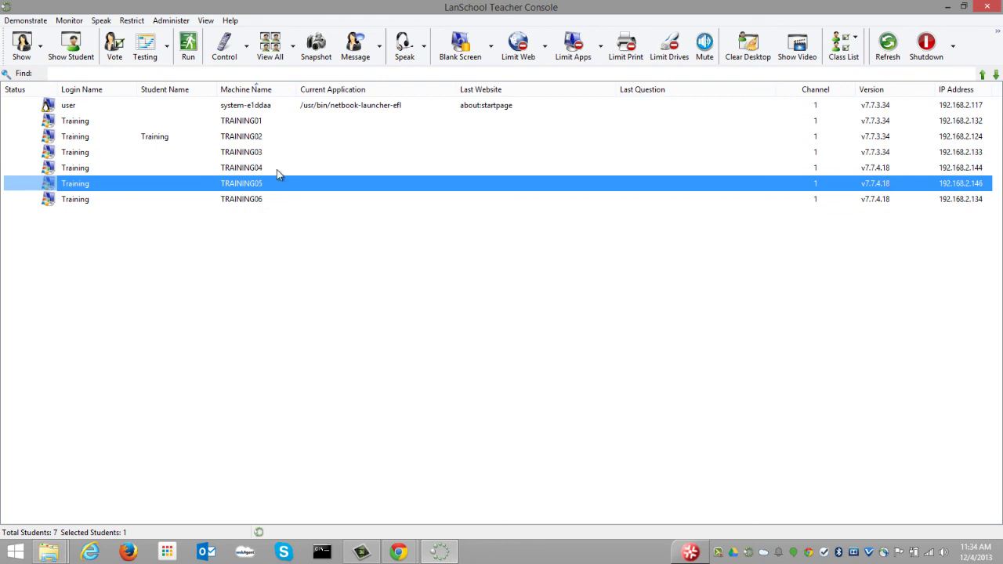